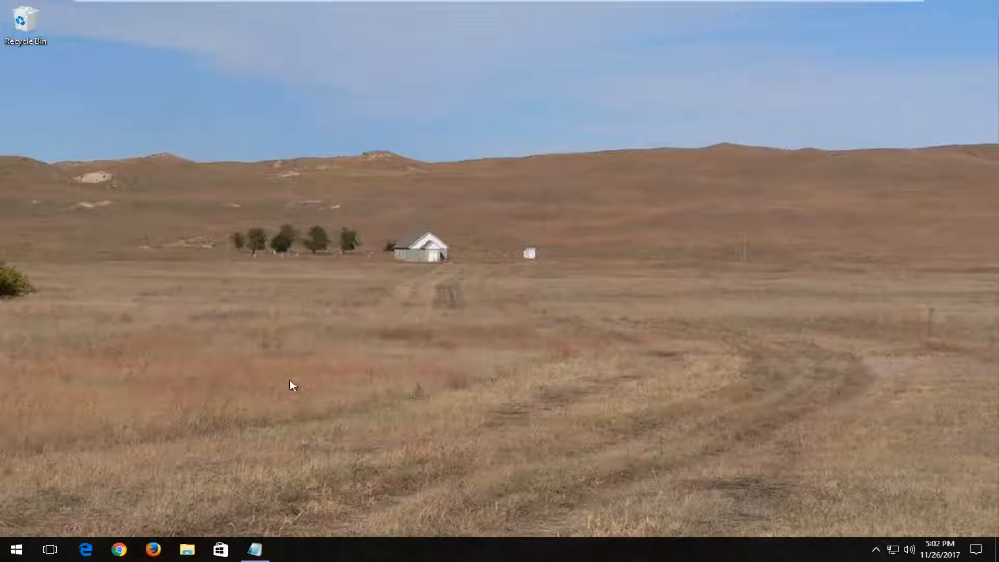
# - Search Start for "printer" and launch Printers & scanners settings
pyautogui.click(6, 553)
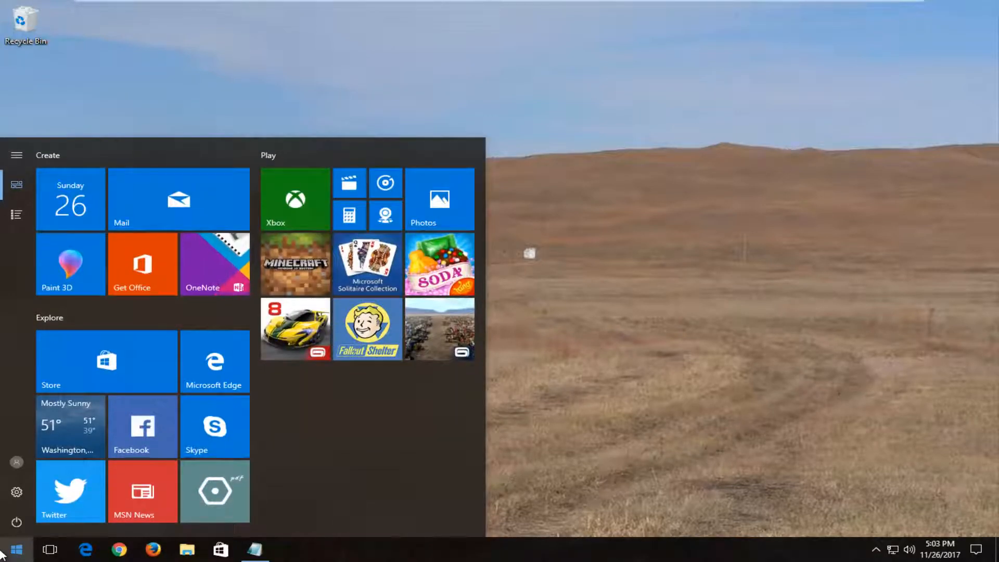
pyautogui.write('printer')
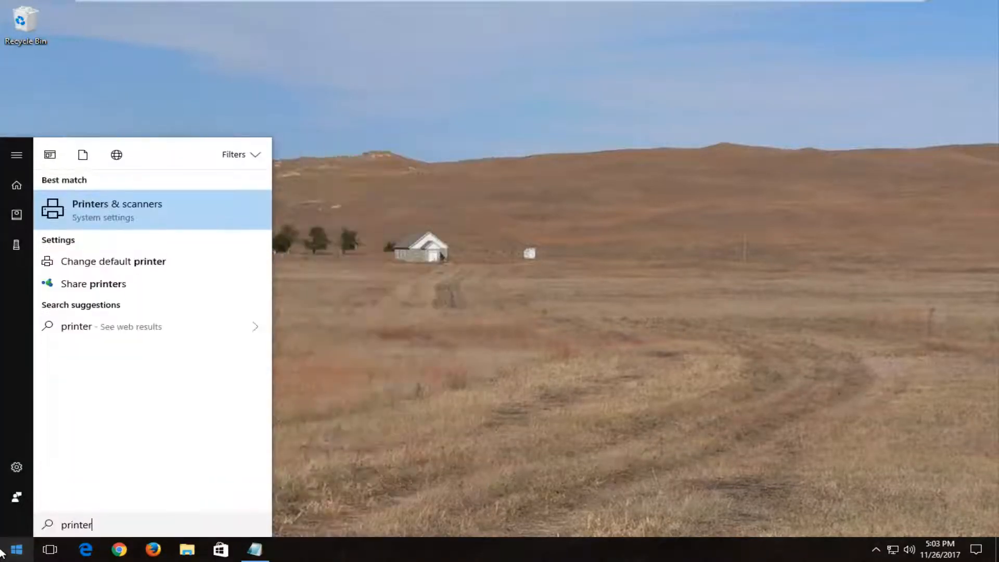
pyautogui.moveTo(117, 210)
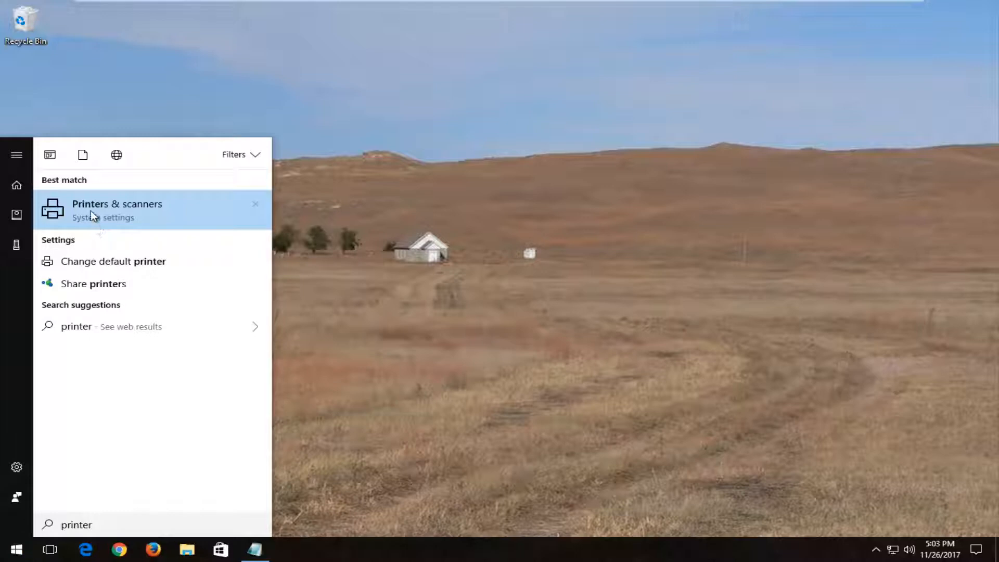
pyautogui.click(90, 209)
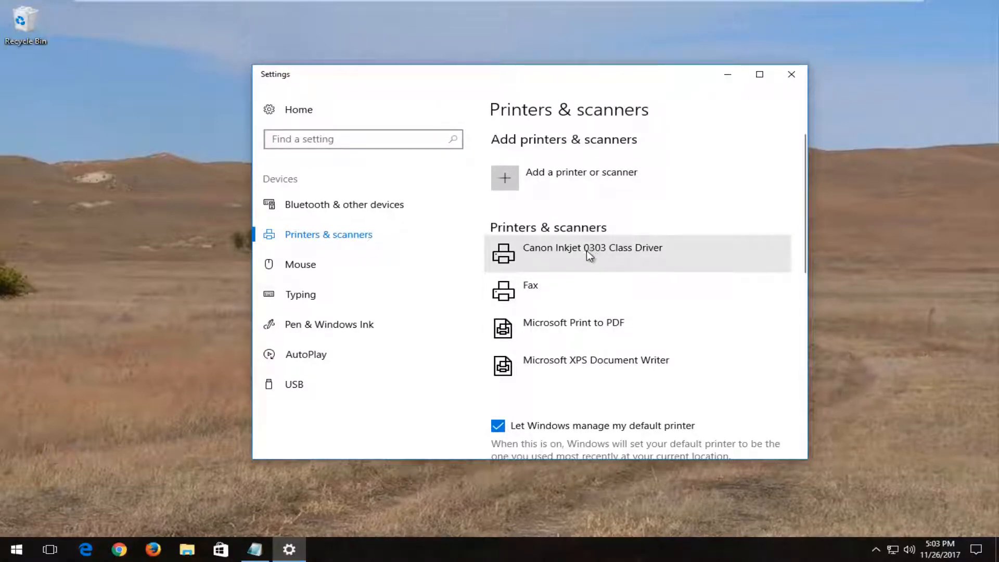
# - Cancel all documents in the Canon Inkjet 0303 queue and close the queue window
pyautogui.click(546, 250)
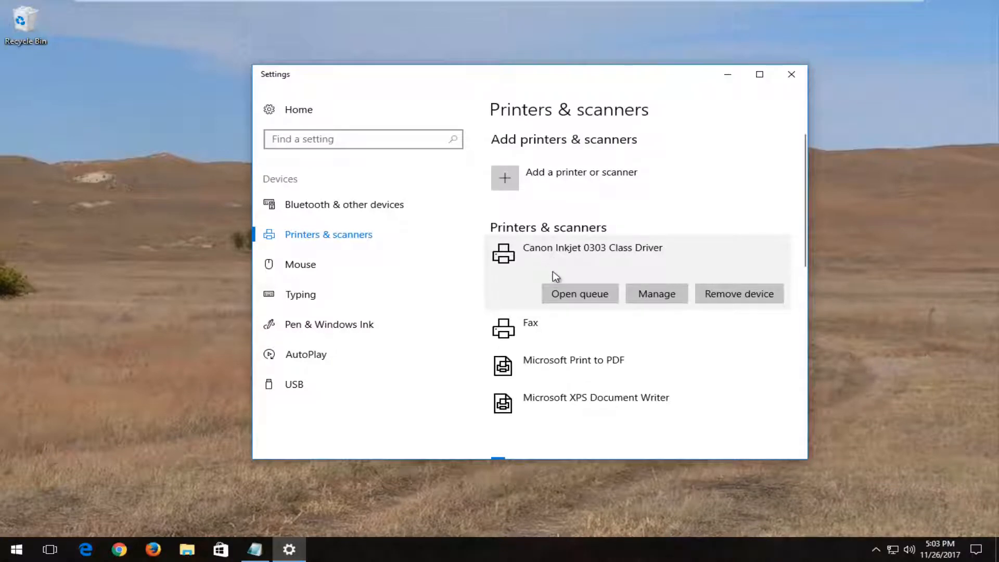
pyautogui.click(579, 294)
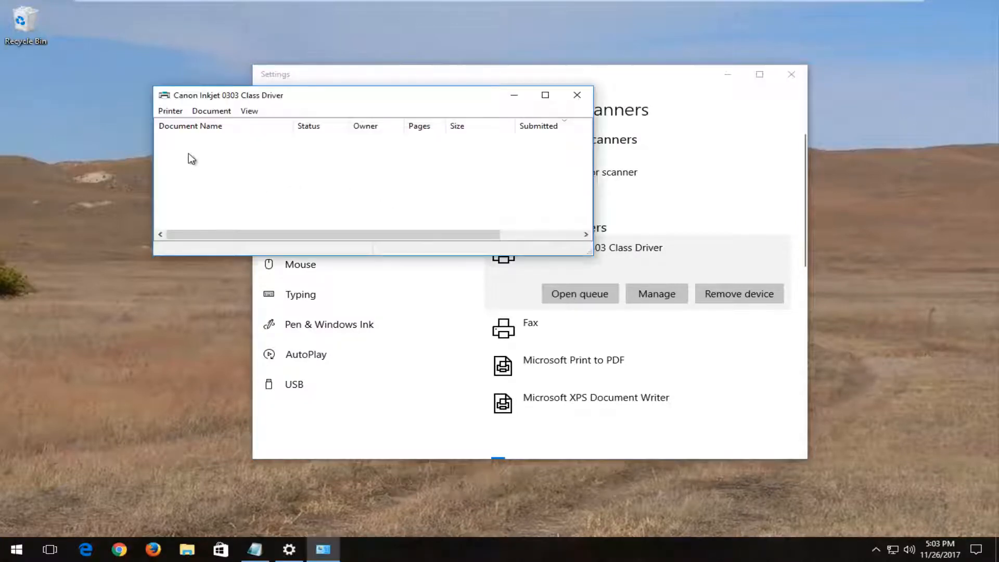
pyautogui.click(170, 112)
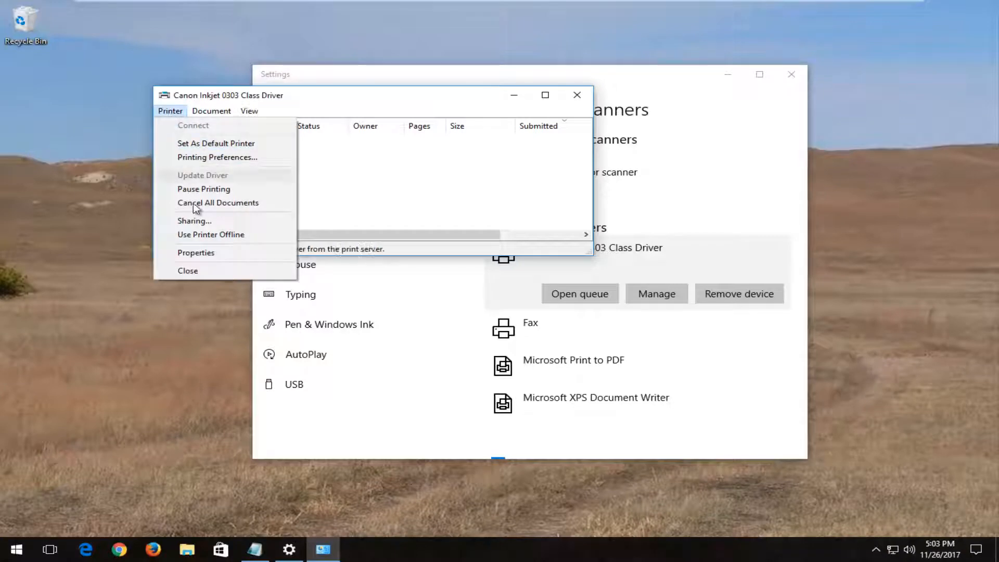
pyautogui.click(204, 208)
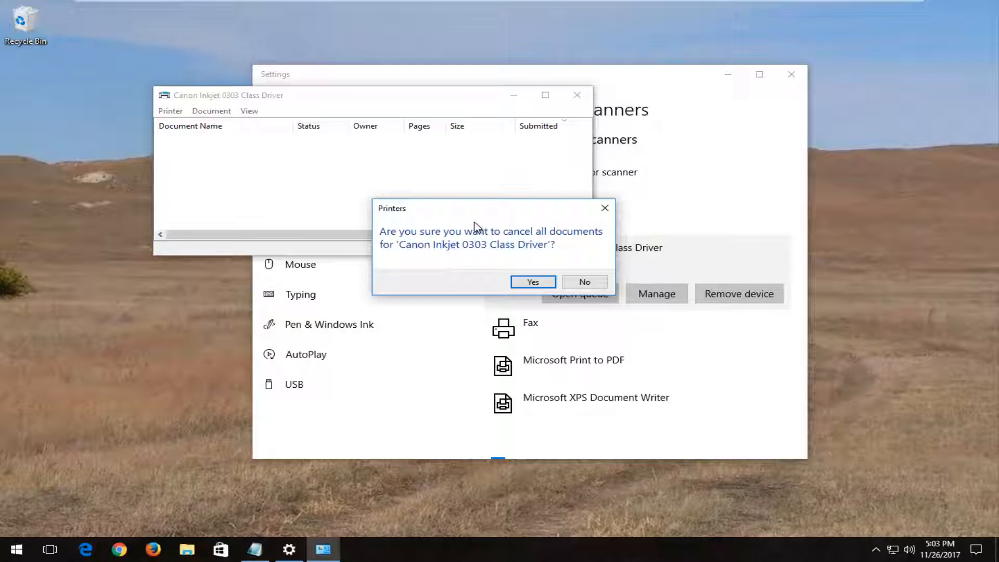
pyautogui.click(533, 281)
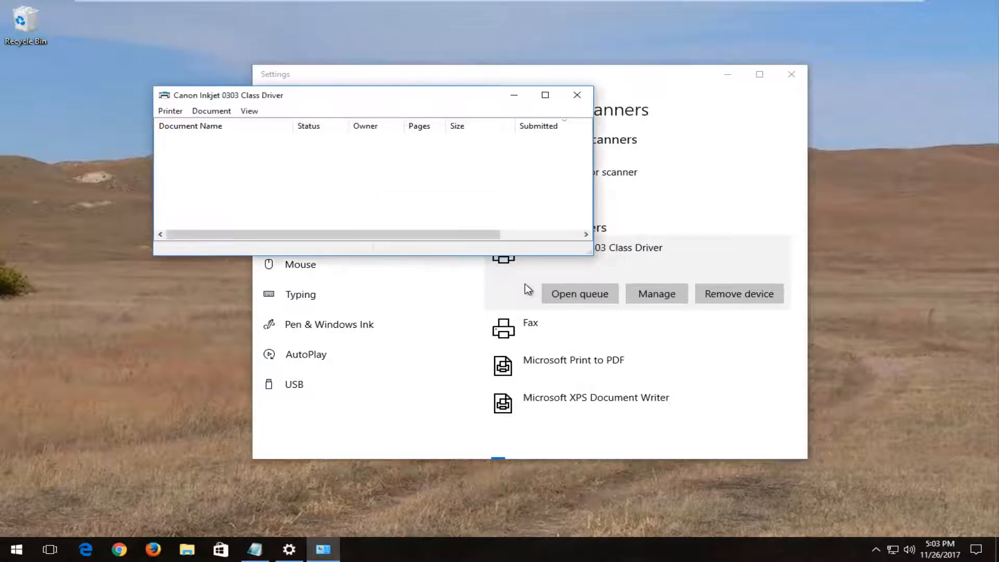
pyautogui.click(577, 96)
# - Close Settings and launch Command Prompt as administrator from Start search
pyautogui.click(792, 74)
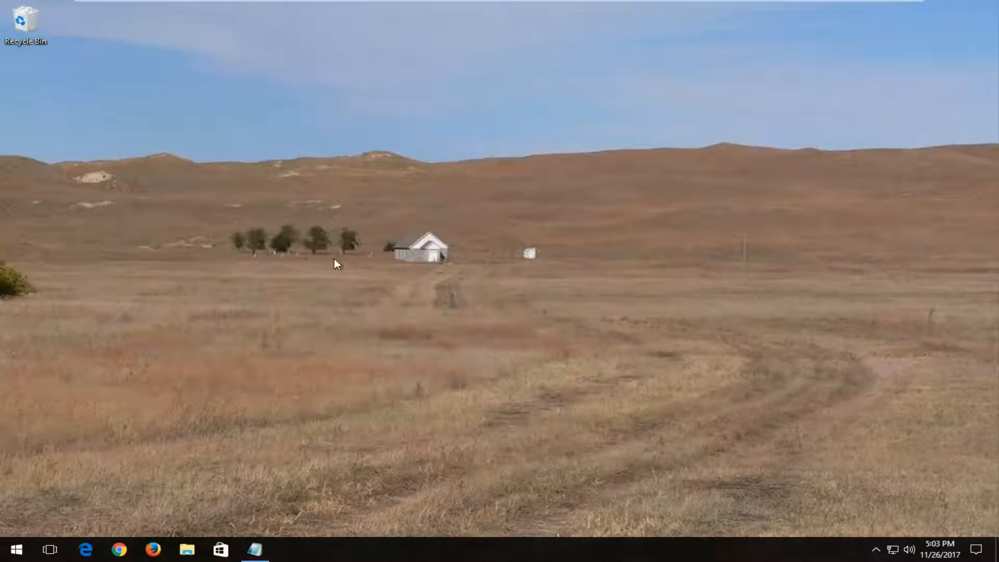
pyautogui.click(17, 549)
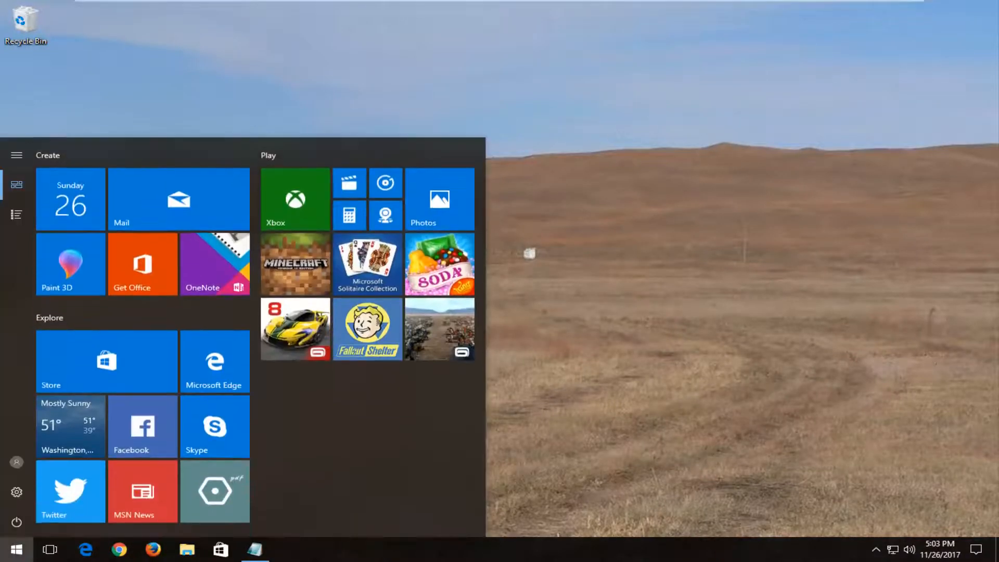
pyautogui.write('command pro')
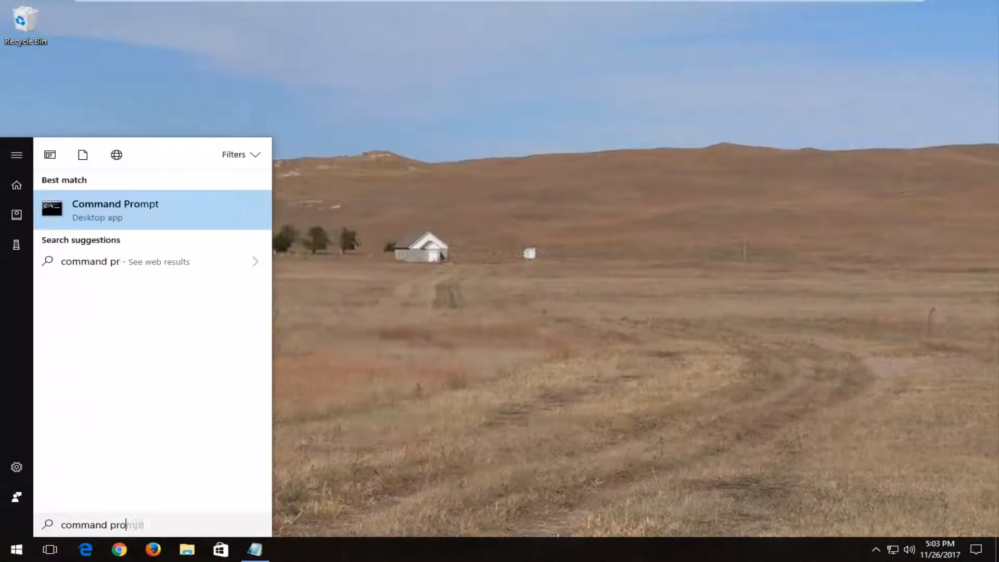
pyautogui.write('mpt')
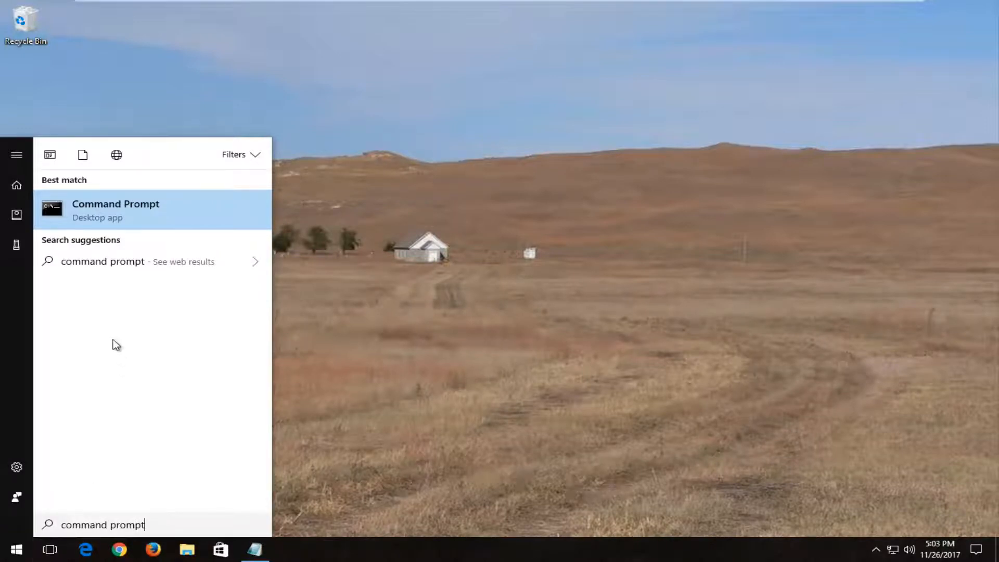
pyautogui.rightClick(102, 209)
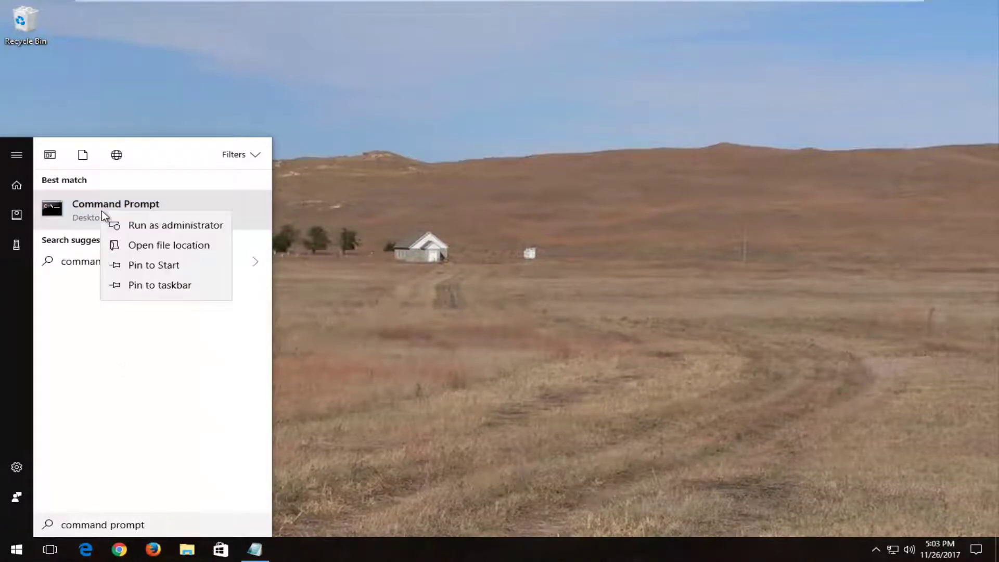
pyautogui.click(142, 227)
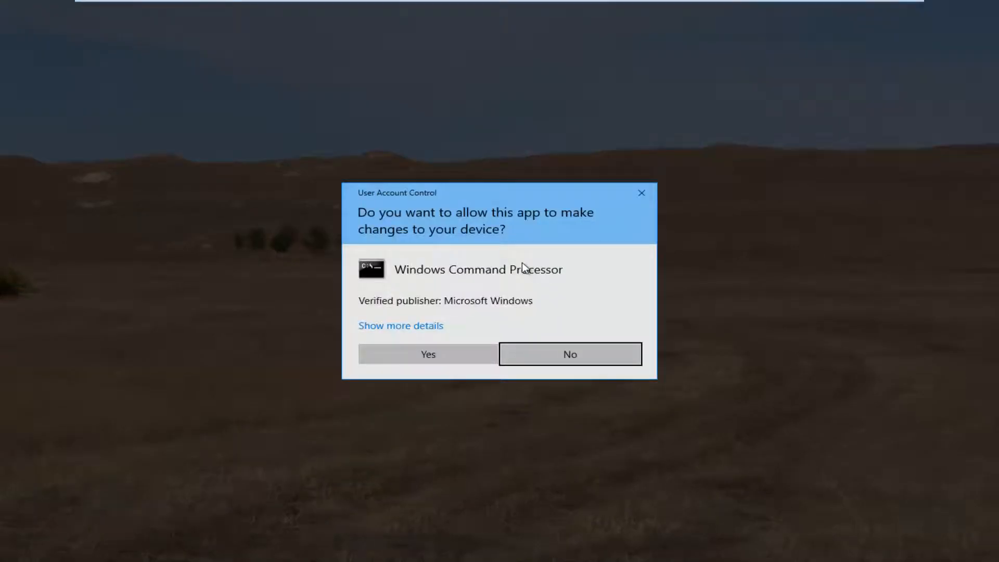
# - Approve UAC and run net stop spooler to stop the Print Spooler service
pyautogui.click(439, 354)
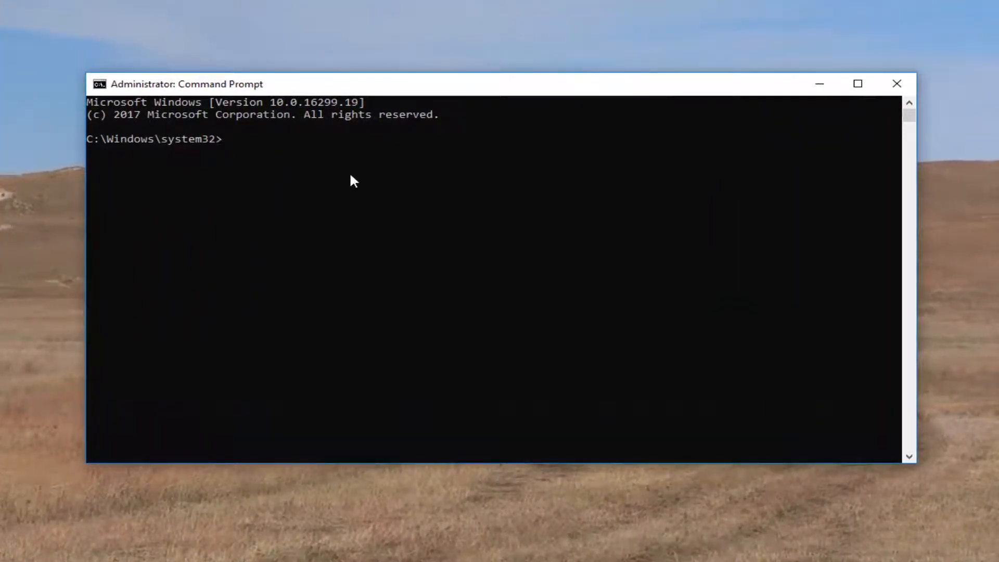
pyautogui.write('n')
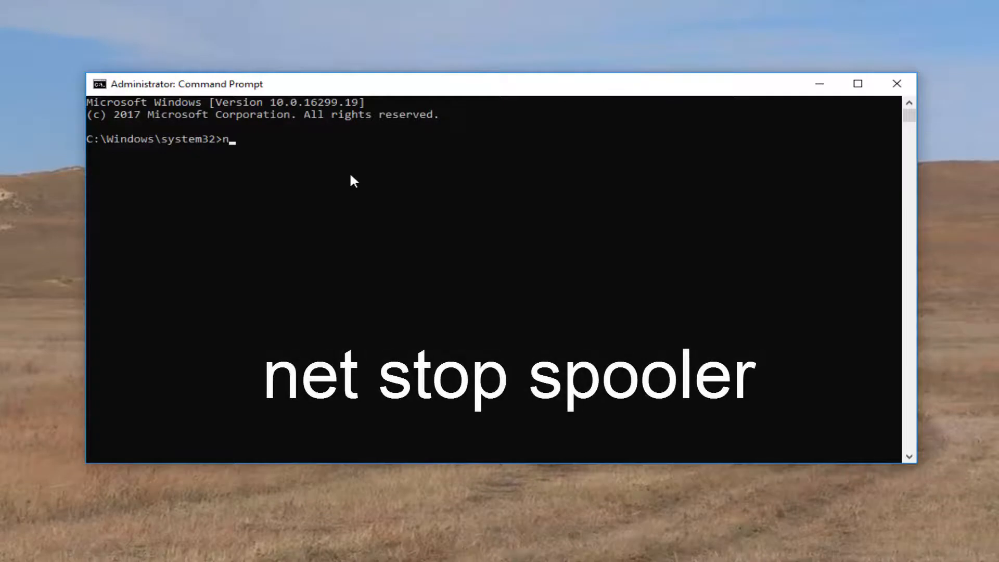
pyautogui.write('et st')
pyautogui.write('op')
pyautogui.write(' spooler')
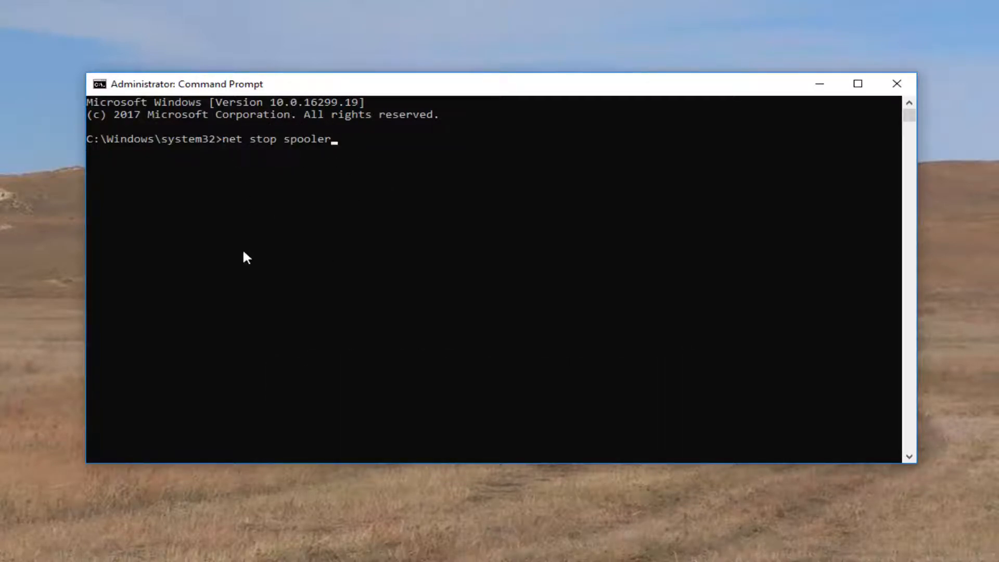
pyautogui.press('Return')
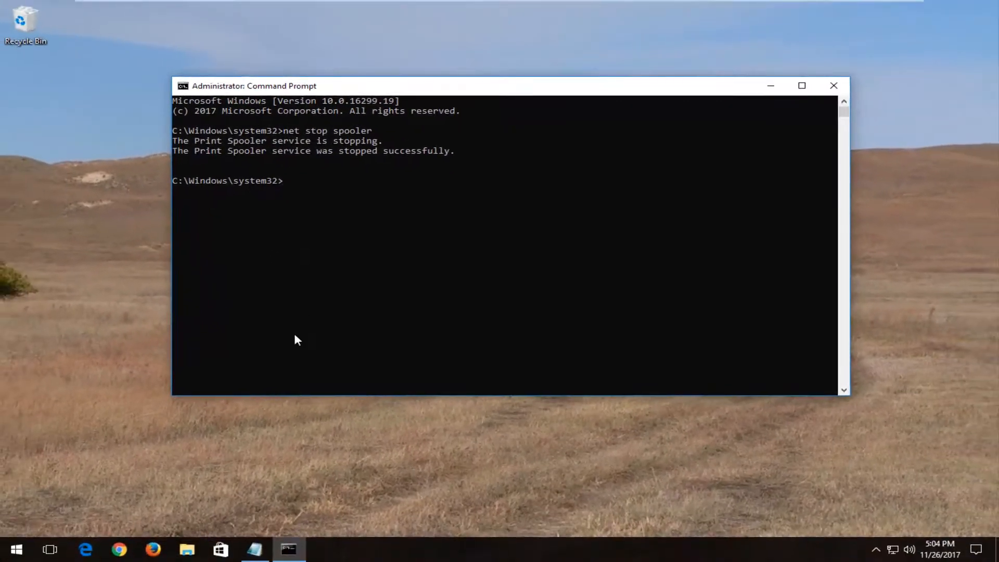
# - Copy the spool-file del command from the Notepad notes and minimize Notepad
pyautogui.click(255, 550)
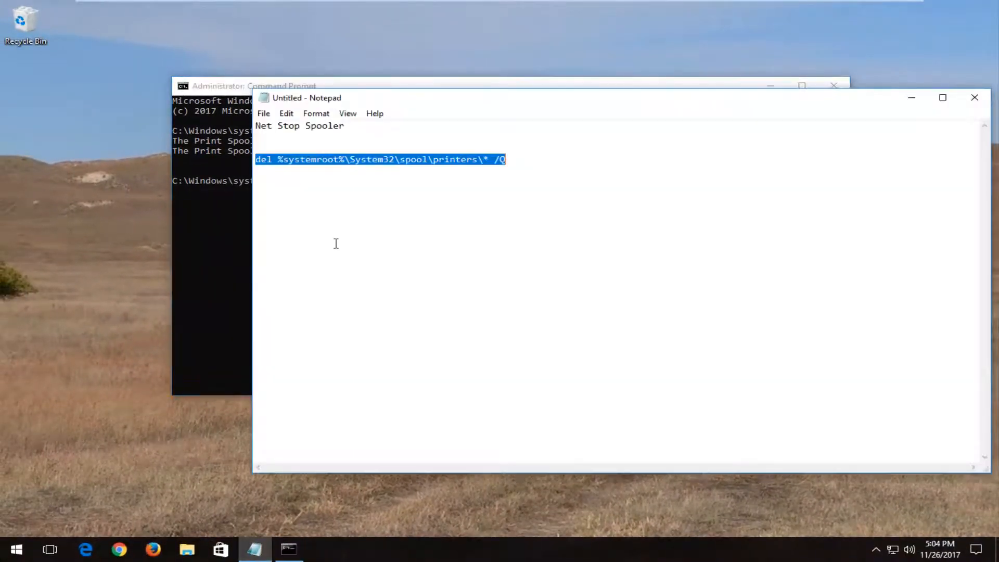
pyautogui.rightClick(316, 166)
pyautogui.click(346, 202)
pyautogui.click(912, 97)
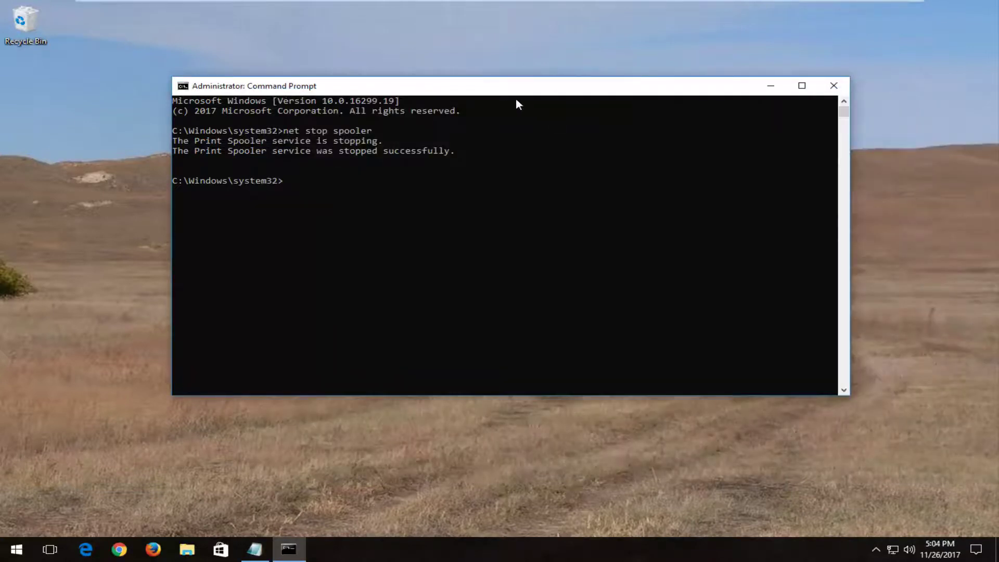
# - Paste and run the del command on the spool printers folder, then close Command Prompt
pyautogui.rightClick(435, 86)
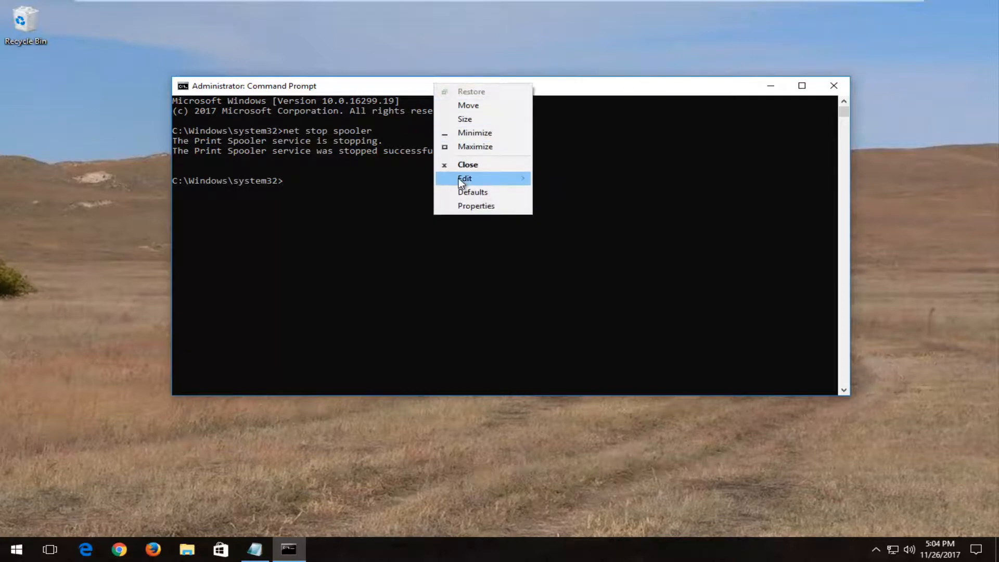
pyautogui.moveTo(472, 178)
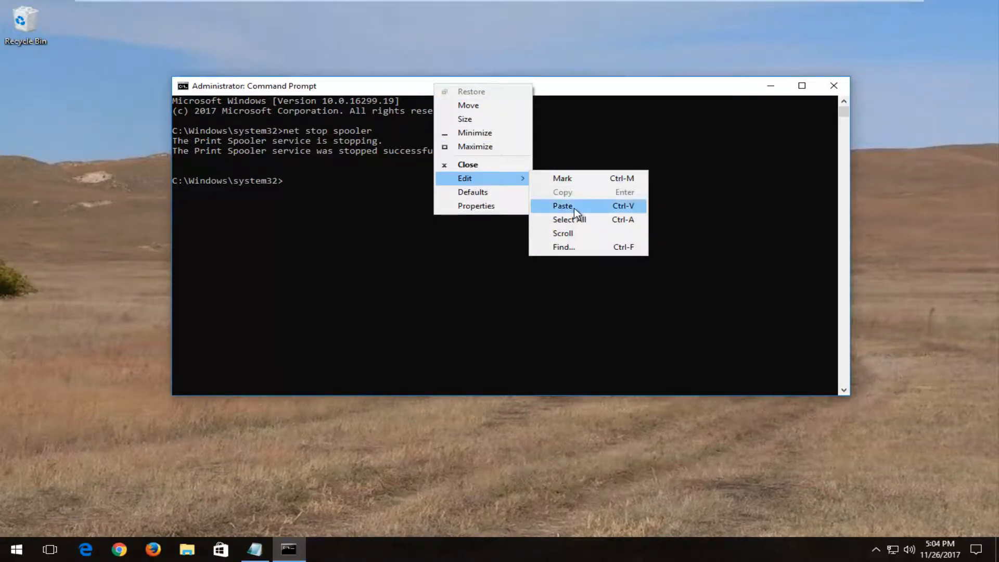
pyautogui.click(573, 208)
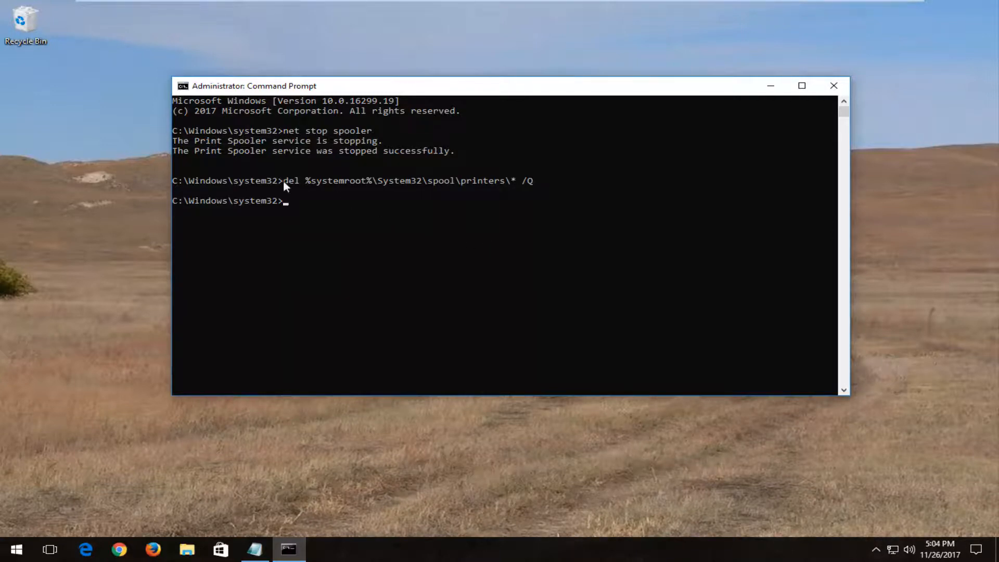
pyautogui.click(835, 86)
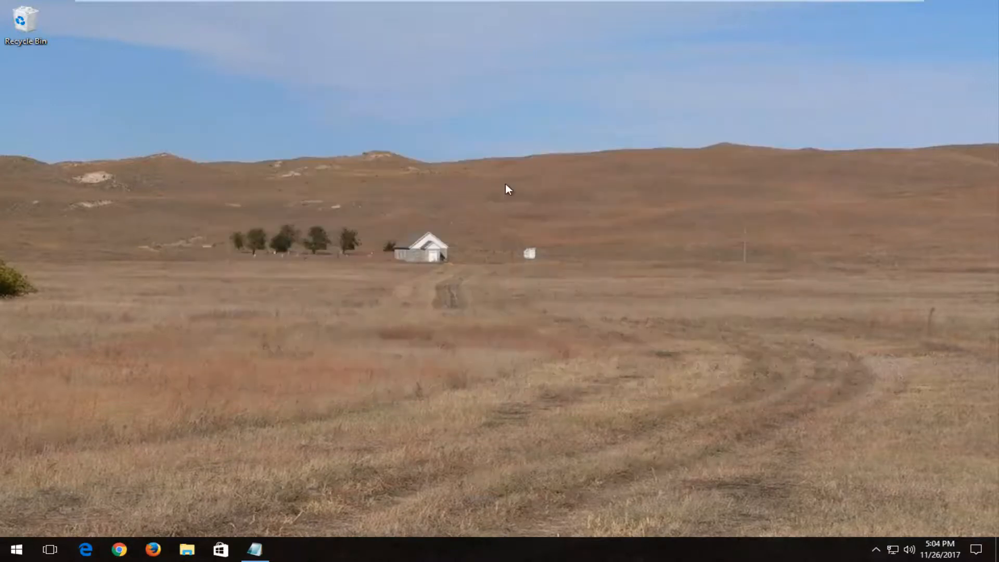
# - Search Start for services to find the Services console
pyautogui.click(15, 549)
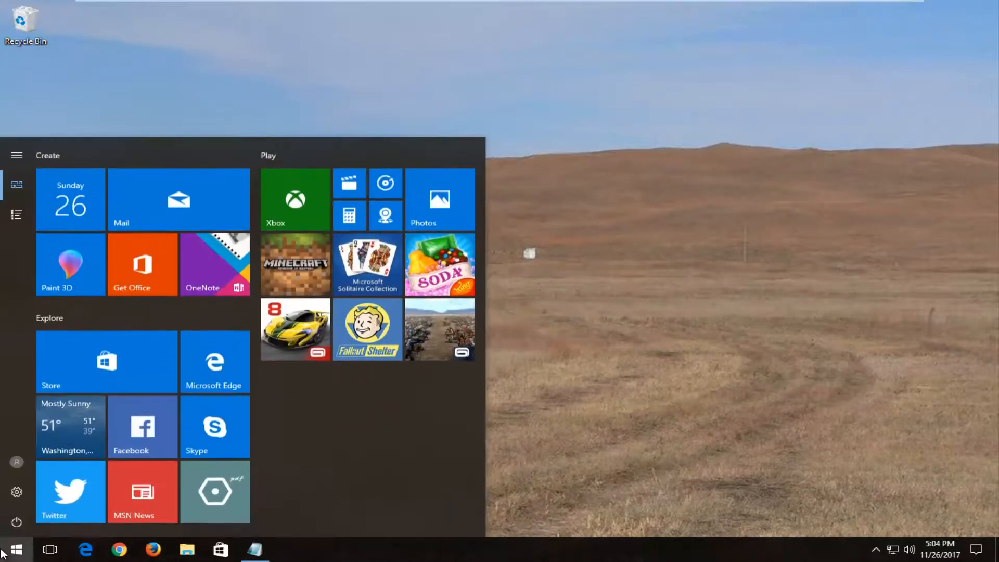
pyautogui.write('servi')
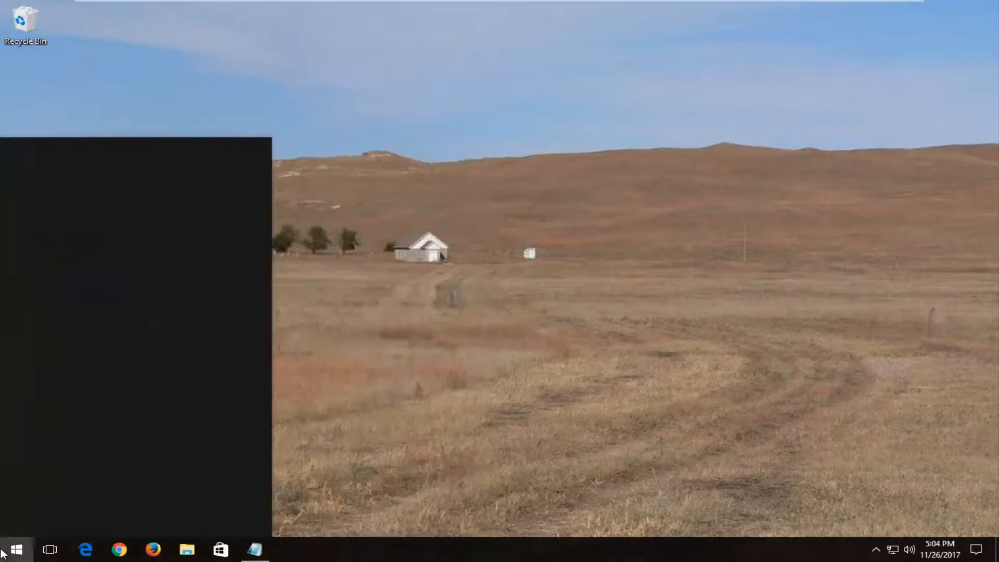
pyautogui.write('ces')
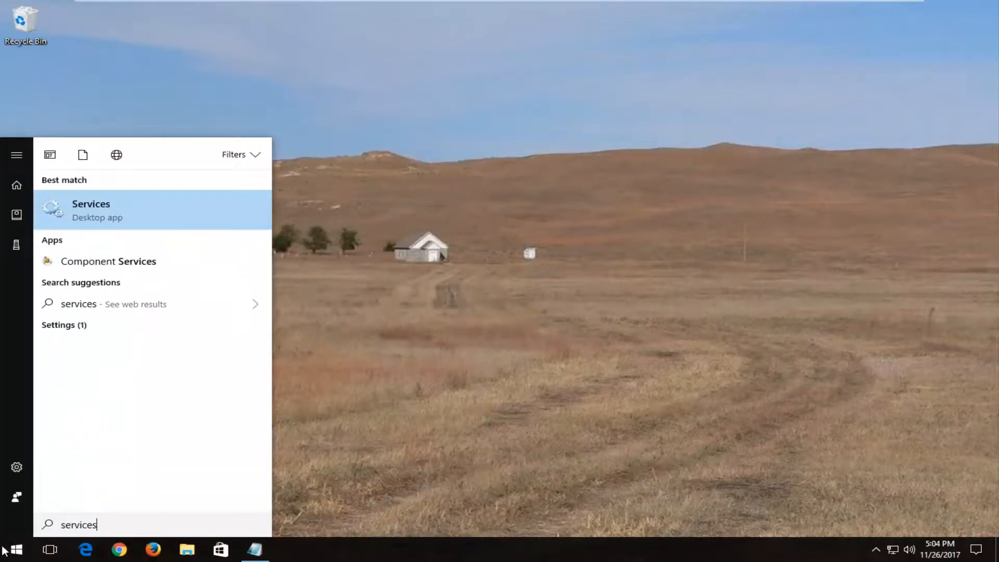
# - Launch the Services console and locate Print Spooler in the list
pyautogui.click(87, 223)
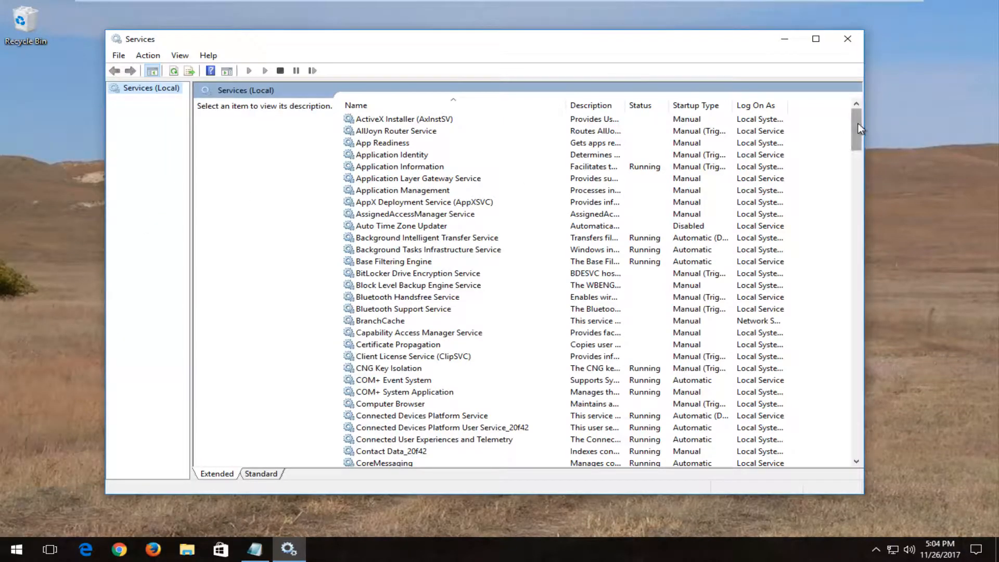
pyautogui.moveTo(857, 127); pyautogui.dragTo(851, 336)
pyautogui.scroll(-5, 534, 350)
pyautogui.scroll(5, 534, 349)
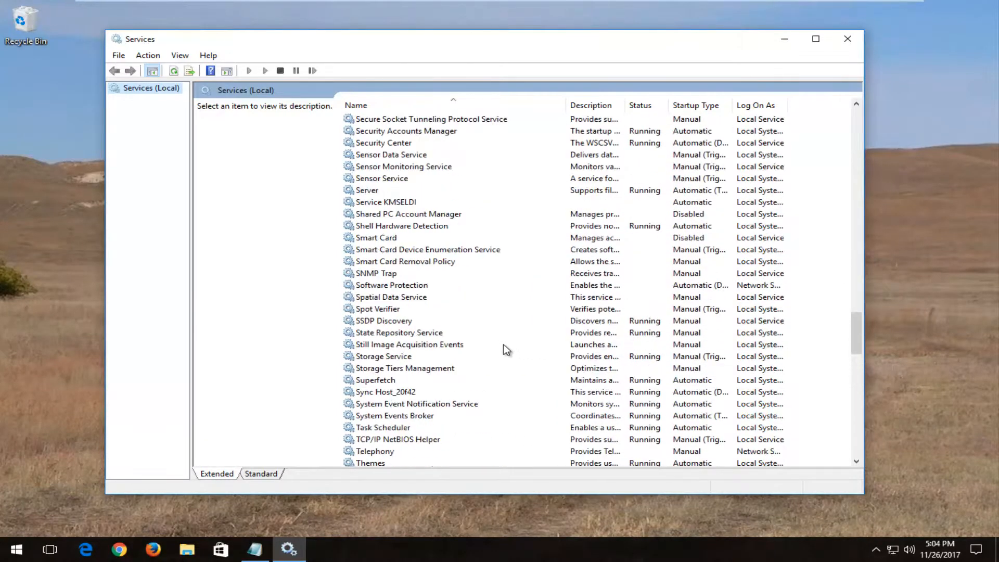
pyautogui.scroll(5, 506, 349)
pyautogui.scroll(5, 390, 282)
# - Start the Print Spooler service with Automatic startup type and confirm with OK
pyautogui.doubleClick(382, 250)
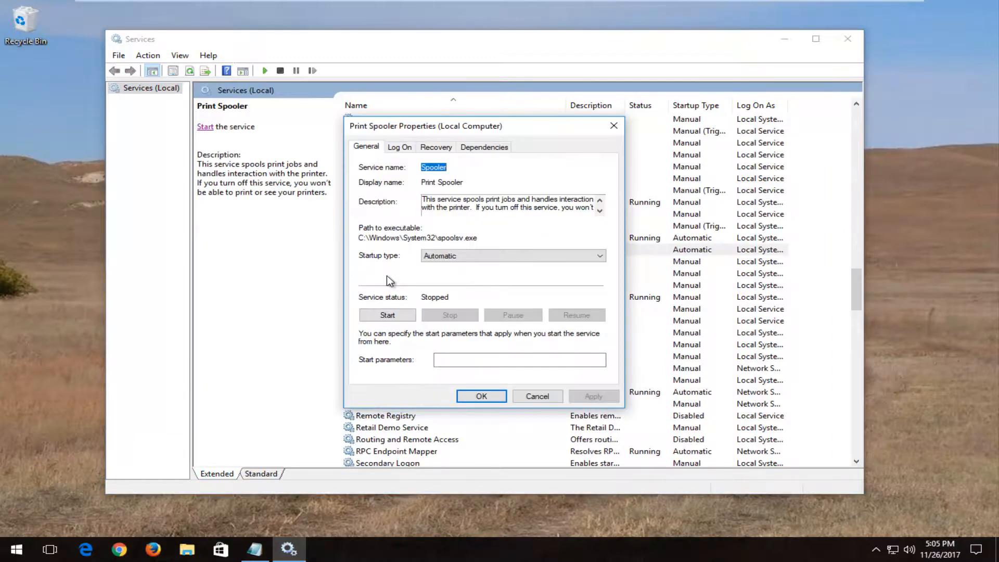
pyautogui.press('Tab')
pyautogui.hotkey('alt', 'Down')
pyautogui.press('Down')
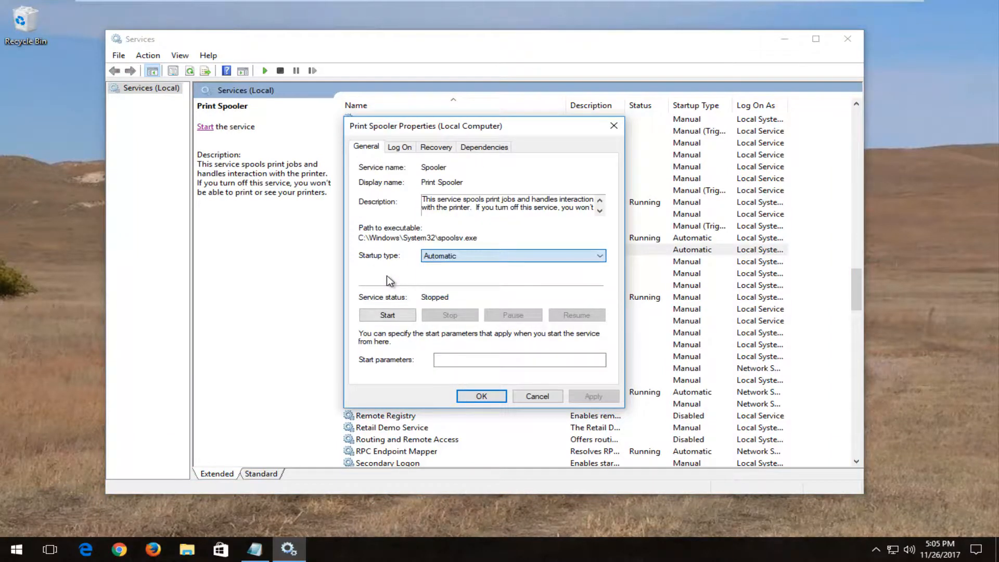
pyautogui.press('Up')
pyautogui.press('Return')
pyautogui.press('Tab')
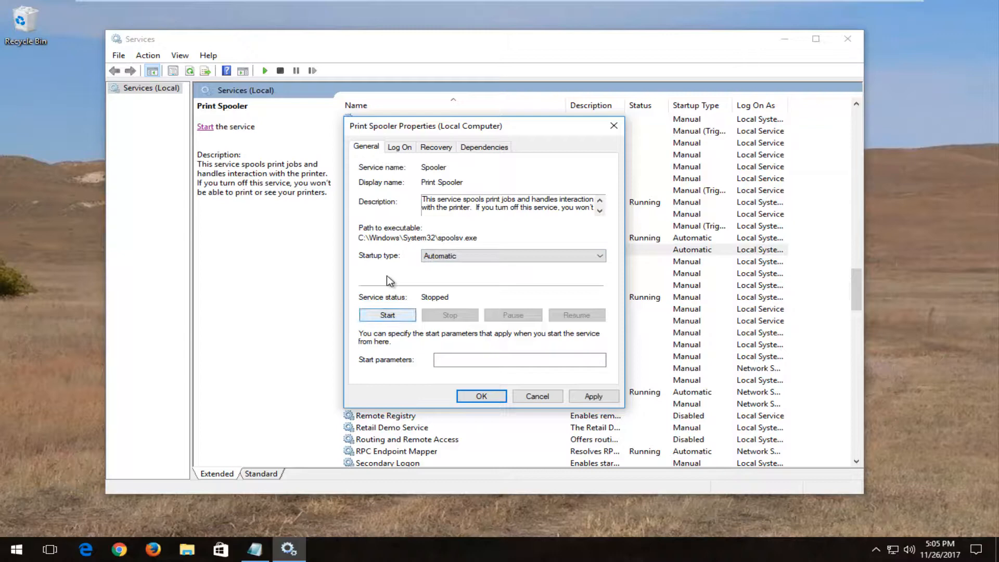
pyautogui.press('Return')
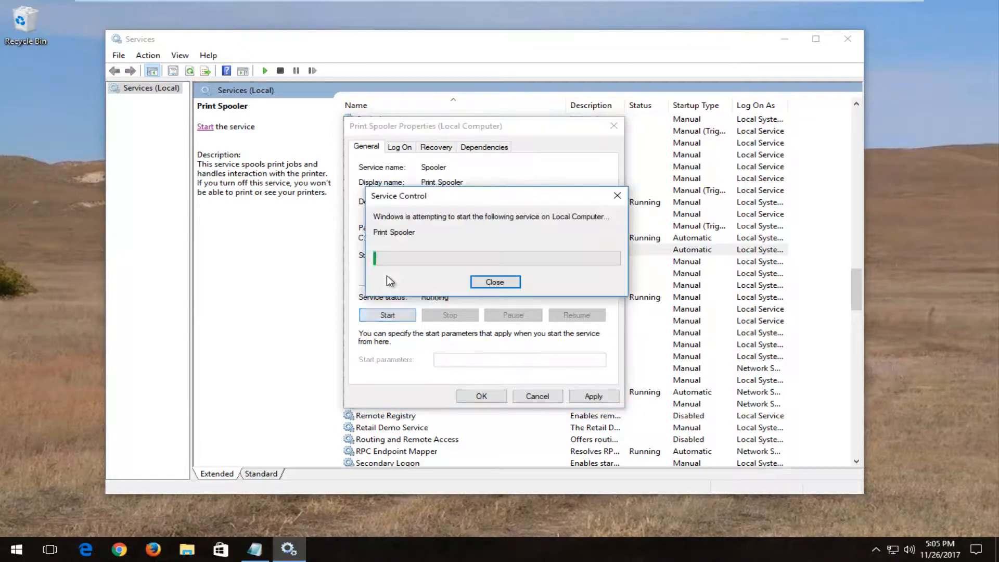
pyautogui.click(482, 396)
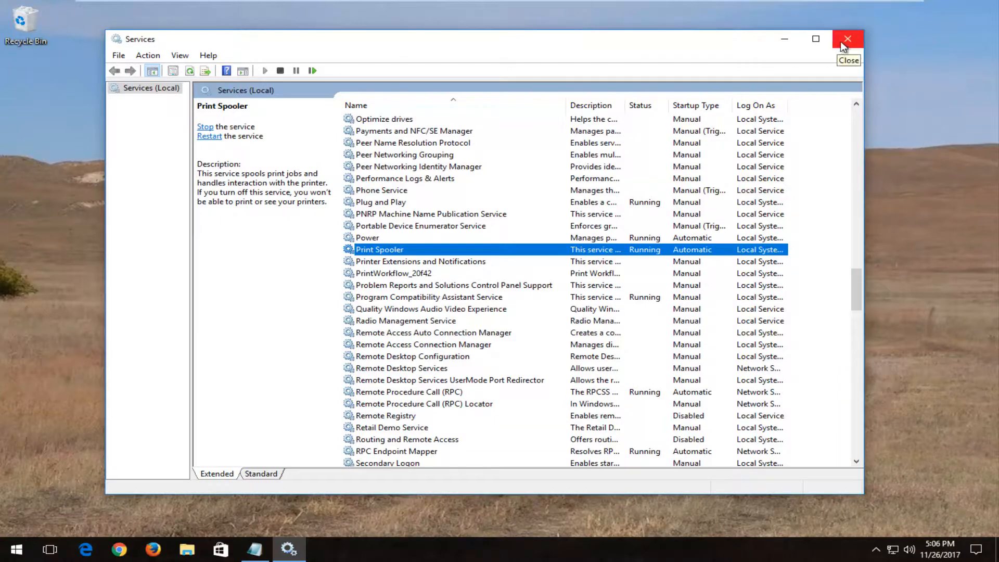
pyautogui.click(847, 39)
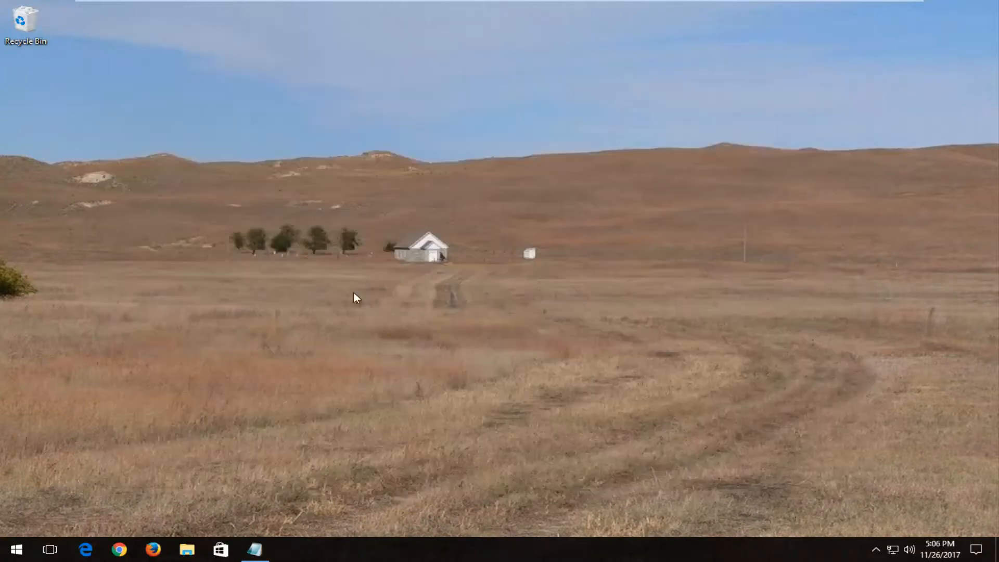